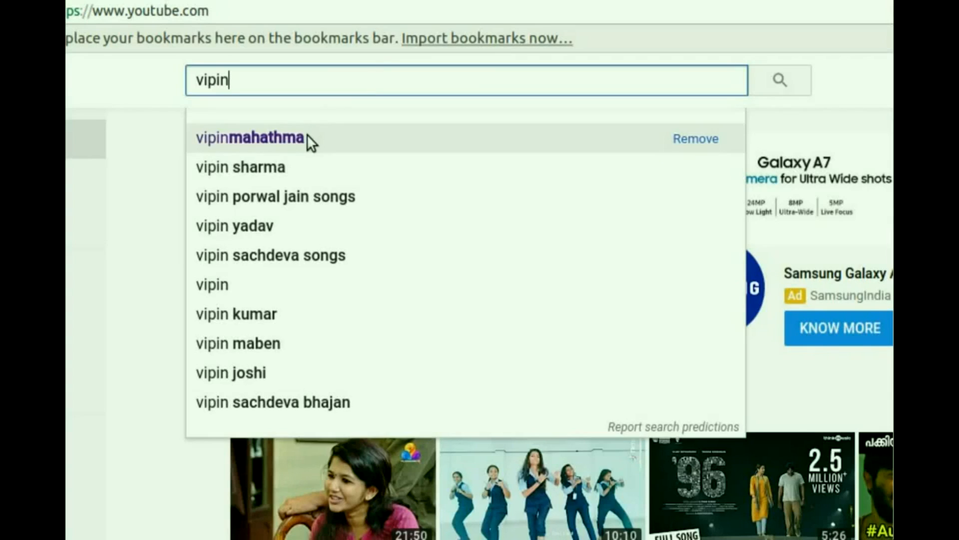
- Open the vipinmahathma YouTube channel from the search suggestions and turn on its notifications
left_click(256, 287)
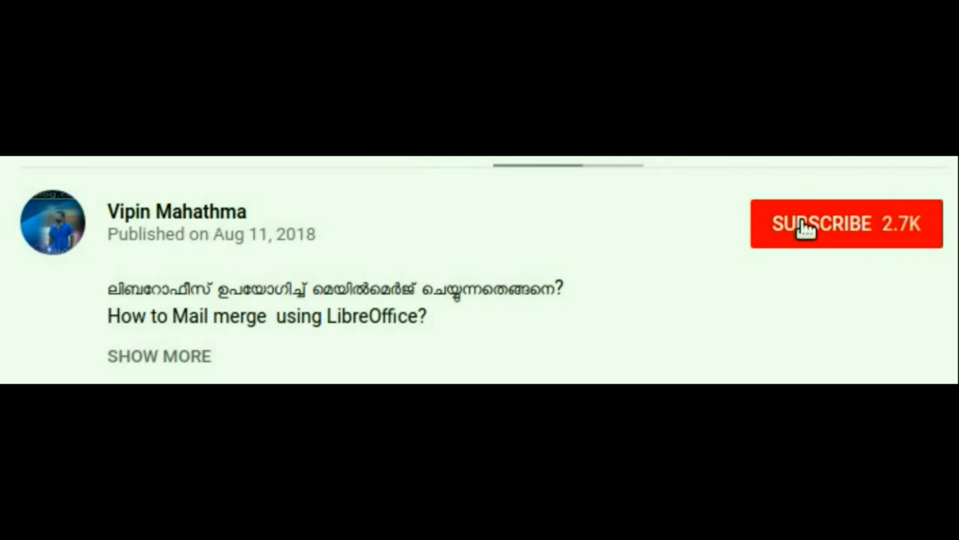
left_click(797, 224)
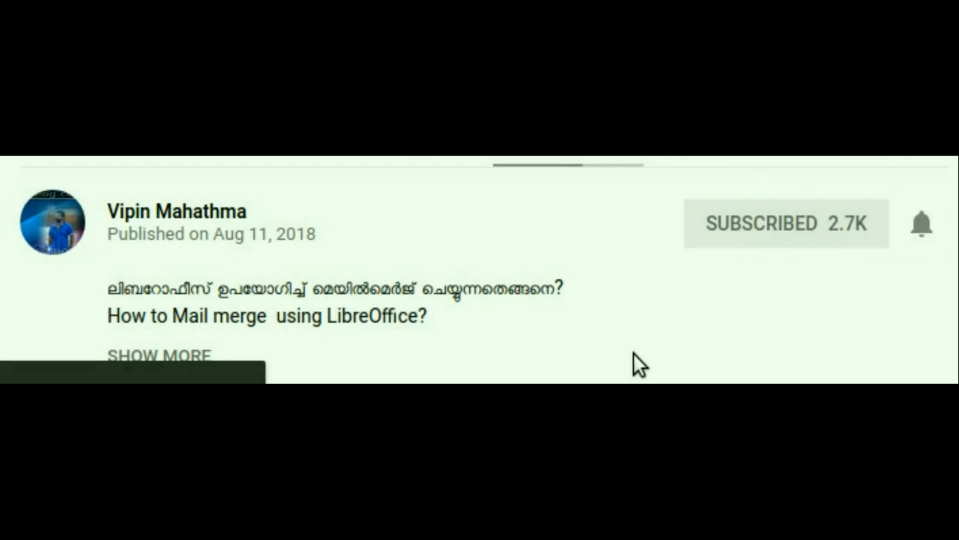
left_click(921, 225)
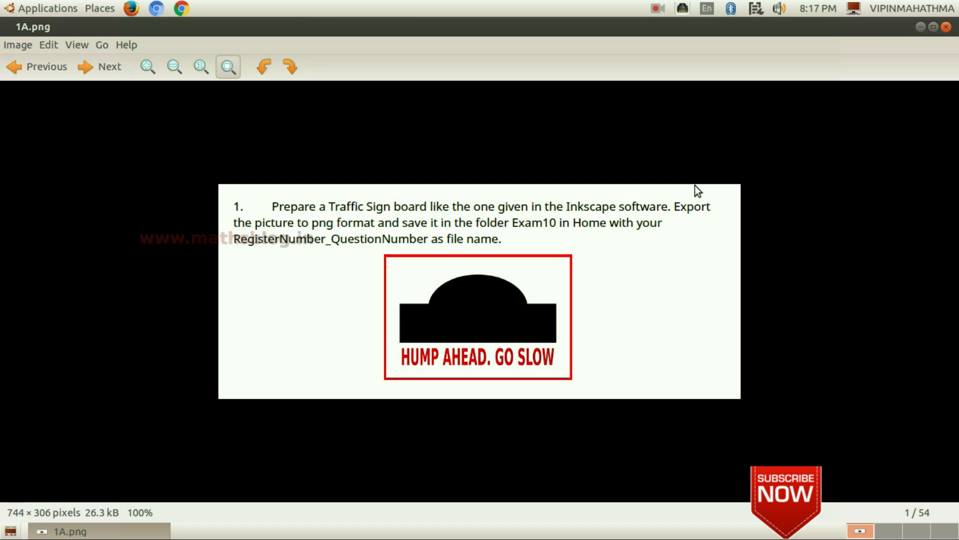
- Minimize the task image and launch Inkscape Vector Graphics Editor from the Graphics applications
left_click(919, 27)
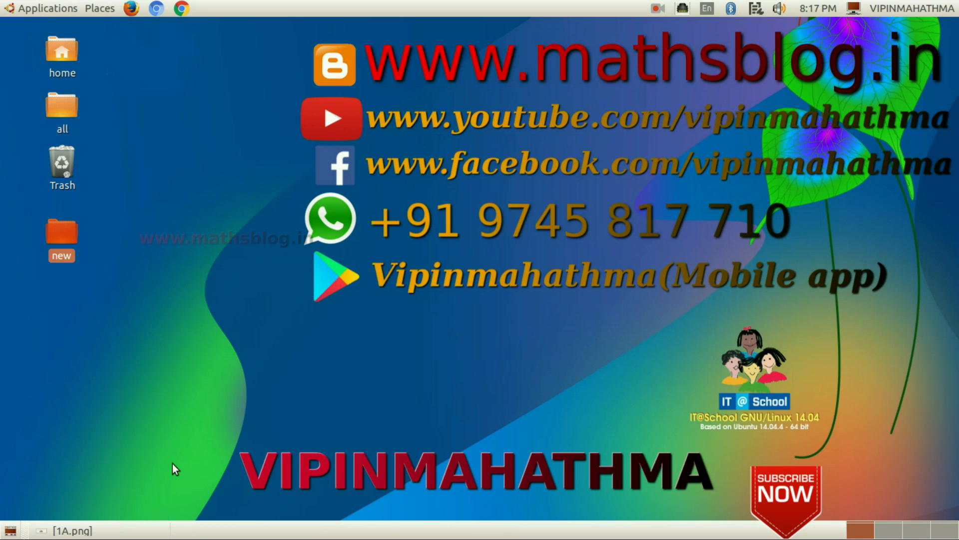
left_click(43, 8)
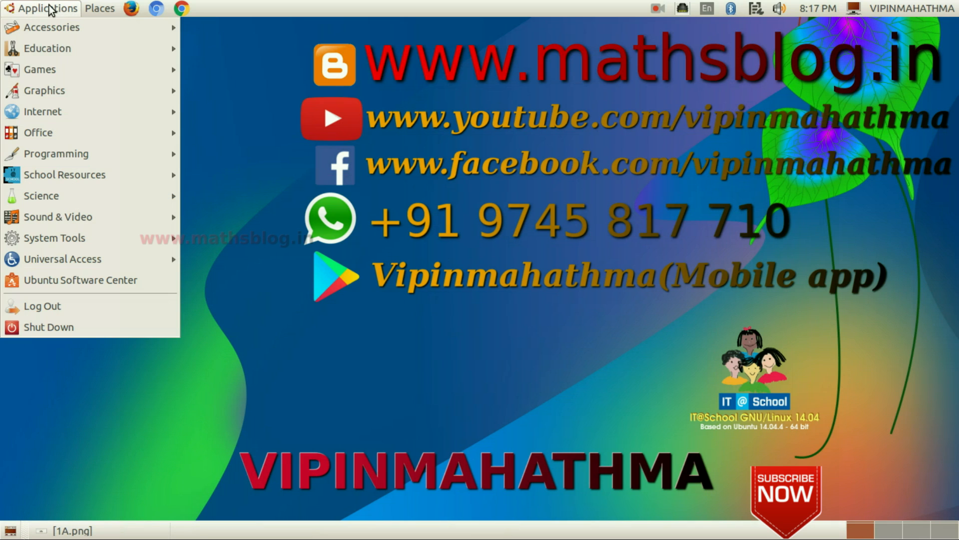
mouse_move(63, 93)
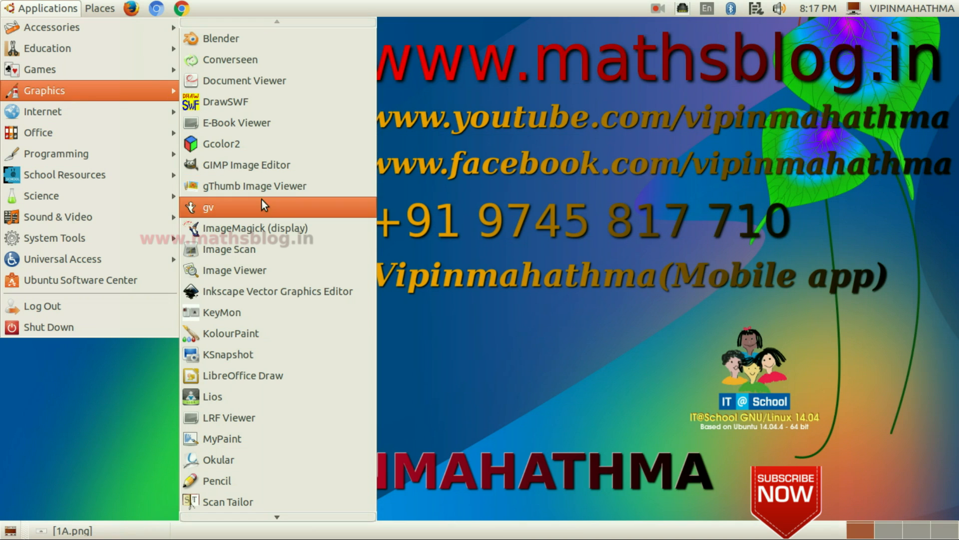
left_click(338, 291)
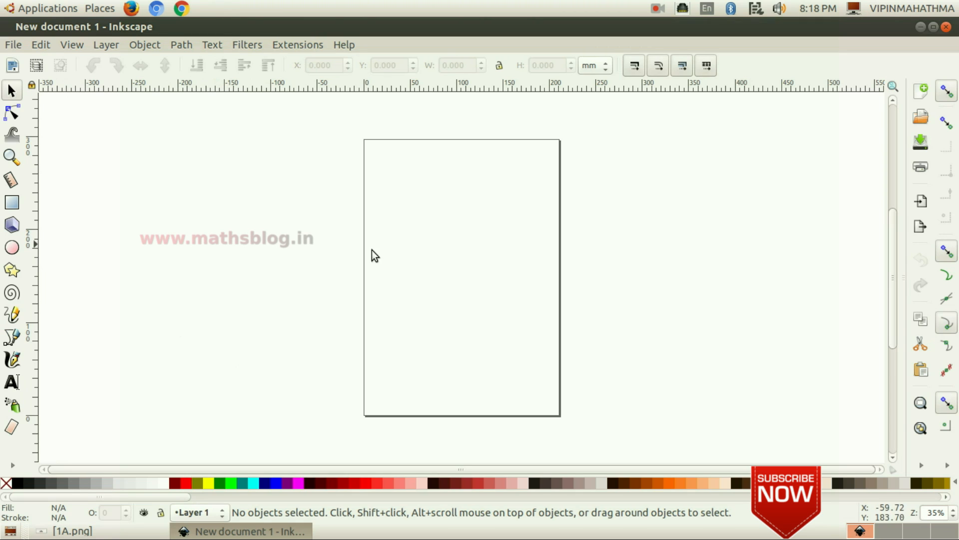
- Turn off the page border in Document Properties and close the dialog
left_click(14, 46)
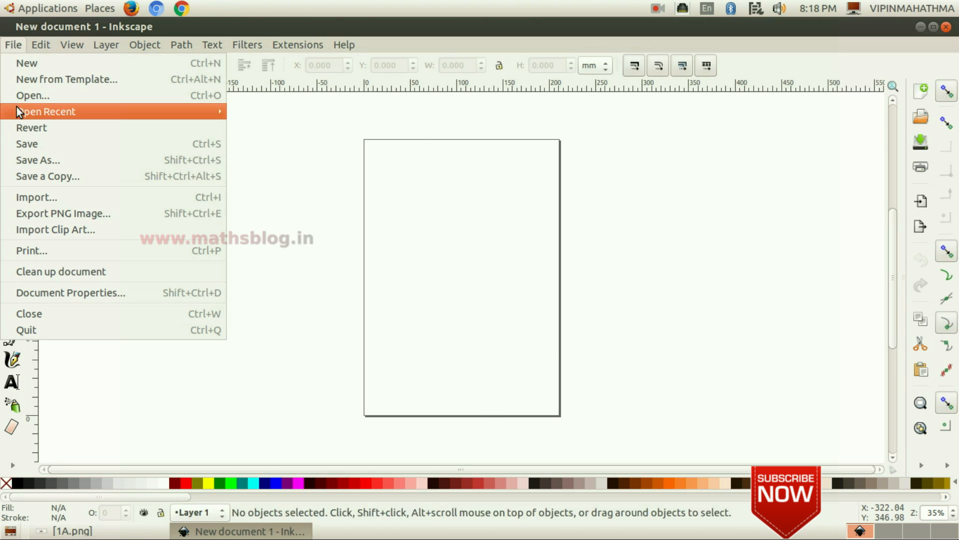
left_click(73, 294)
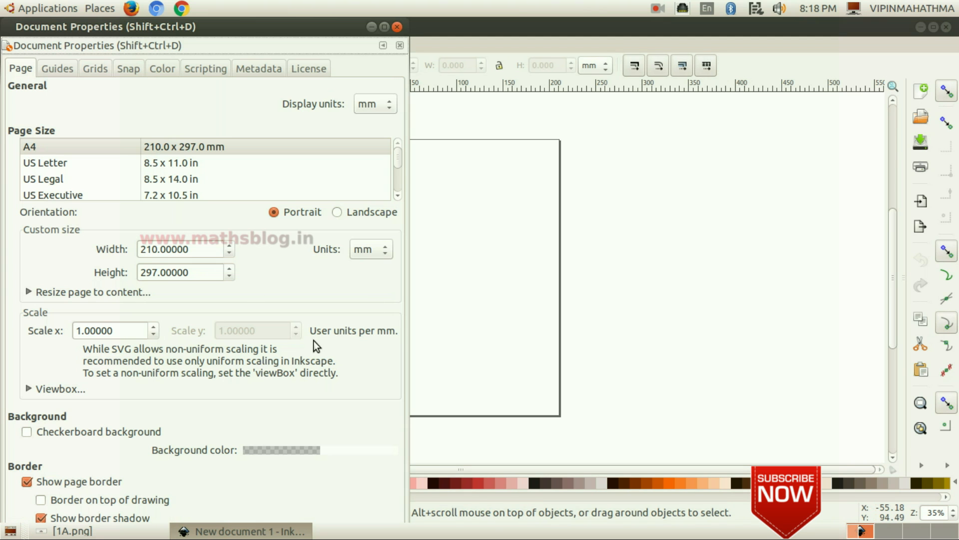
left_click(39, 484)
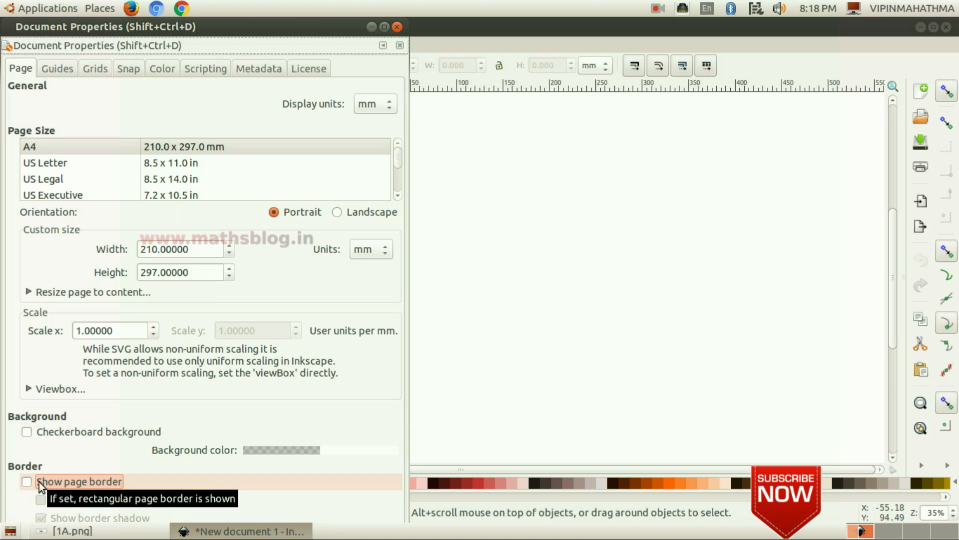
left_click(397, 27)
- Check the reference sign, then draw a black-filled rectangle about 390 × 76 mm in the canvas centre
left_click(72, 531)
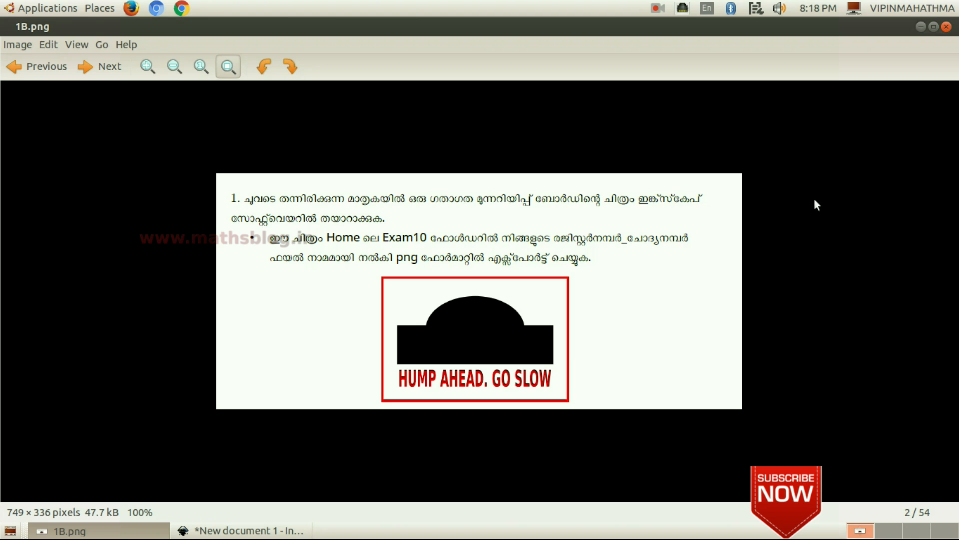
left_click(919, 27)
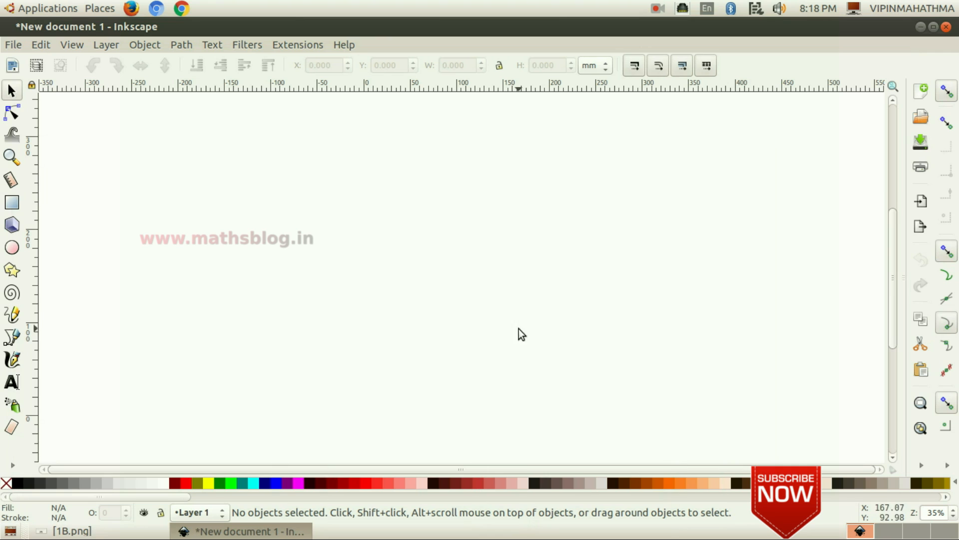
left_click(14, 204)
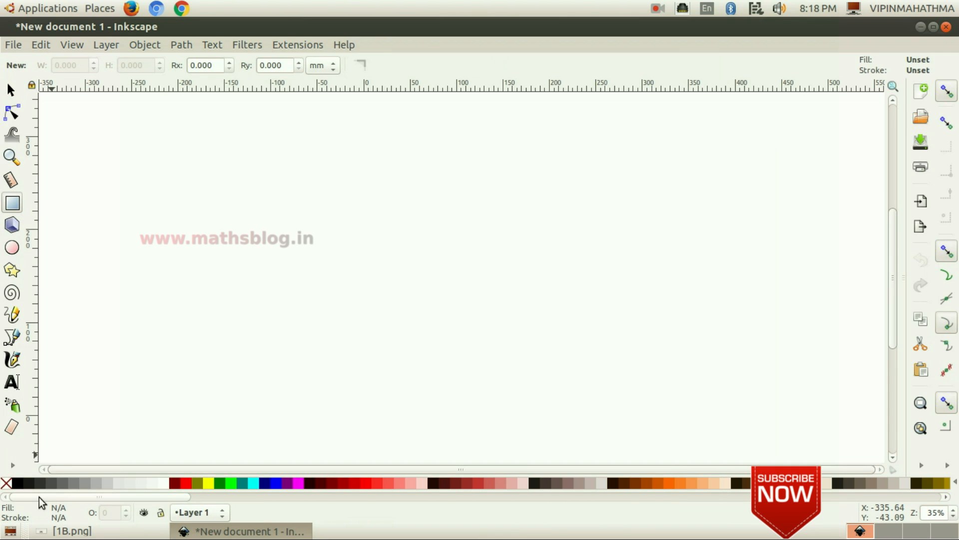
left_click(17, 482)
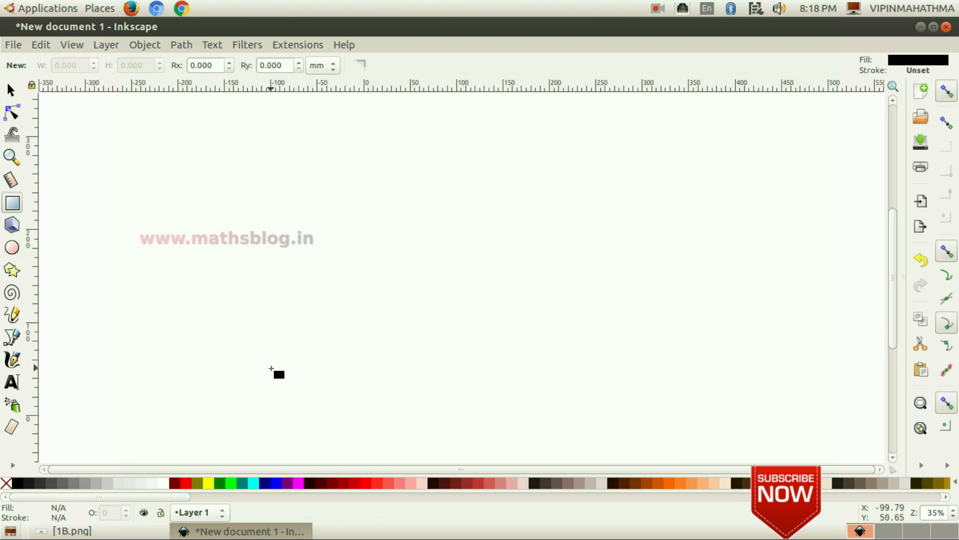
left_click_drag(274, 293, 636, 364)
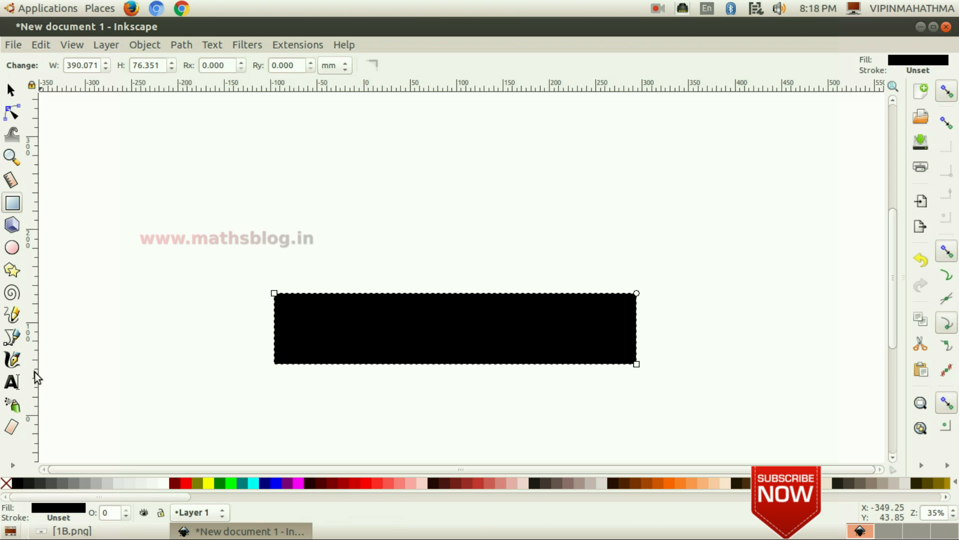
- Draw a black ellipse about 144 × 82 mm centred on the rectangle's top edge, then deselect it
left_click(12, 247)
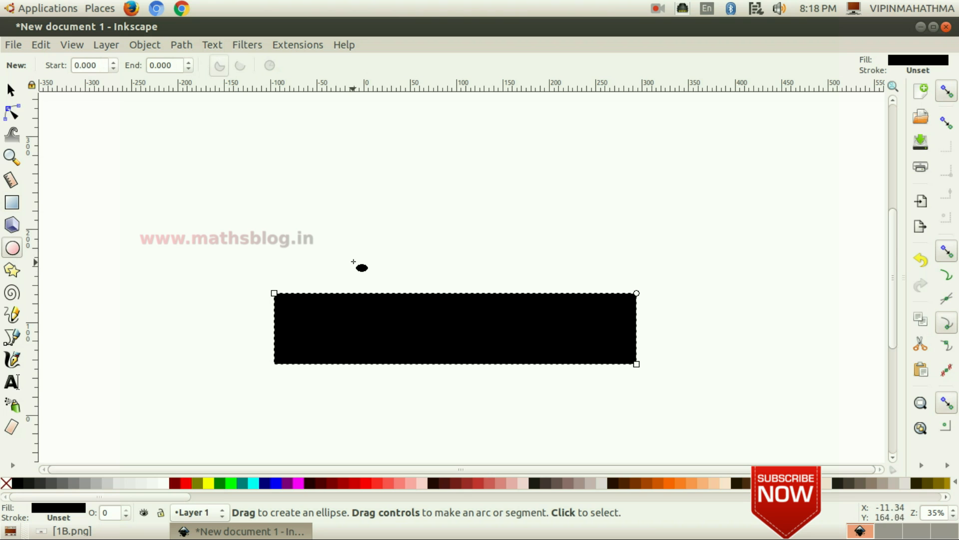
left_click_drag(386, 253, 521, 329)
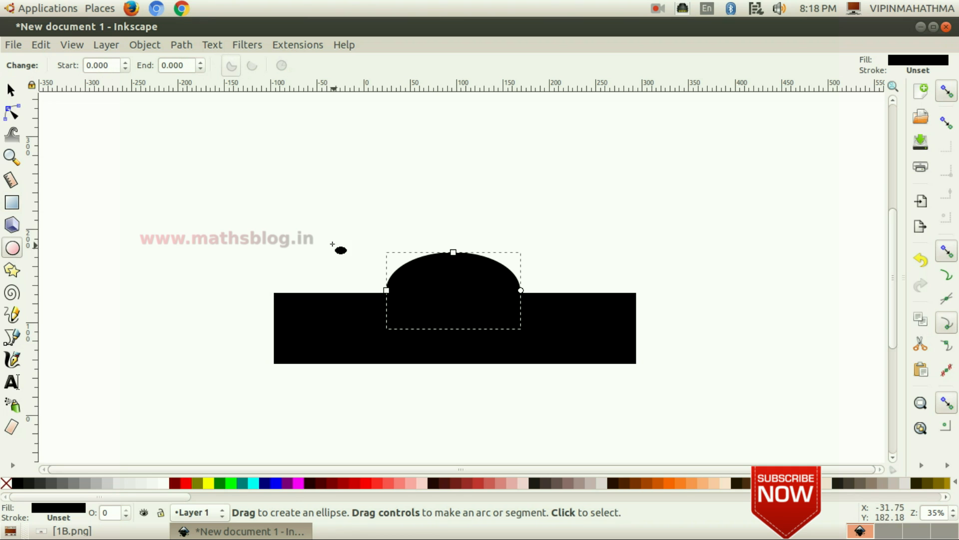
left_click(11, 90)
left_click(139, 238)
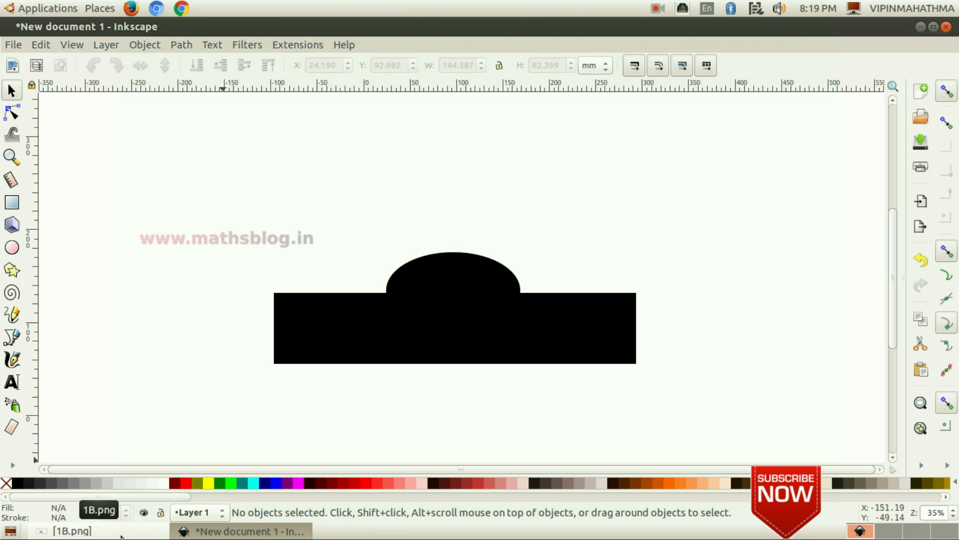
- Add the text HUMP AHEAD. GO SLOW just below the rectangle
left_click(121, 534)
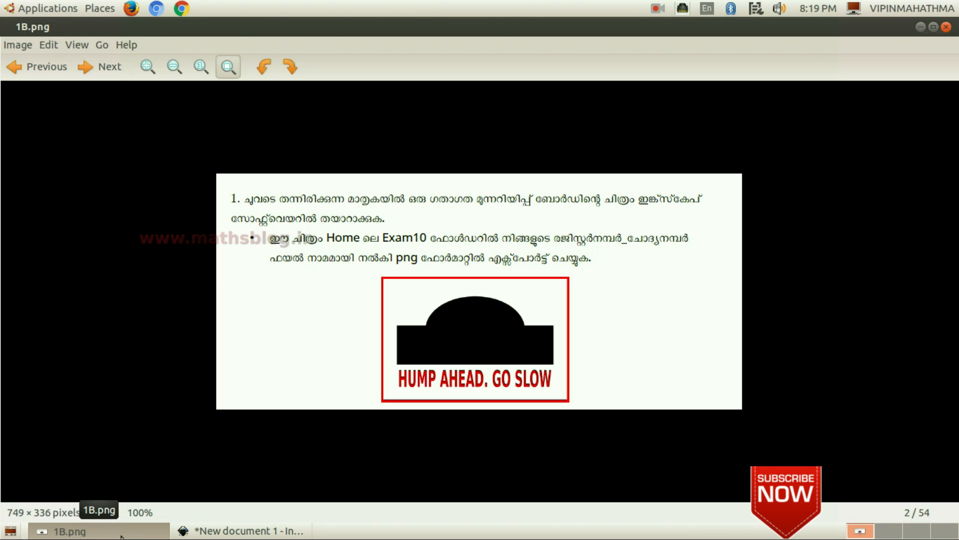
left_click(121, 533)
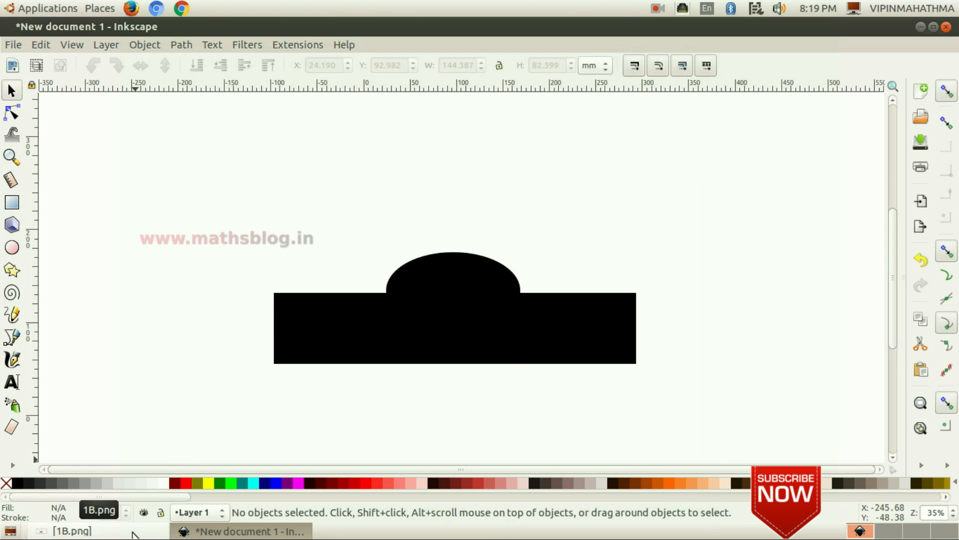
left_click(13, 382)
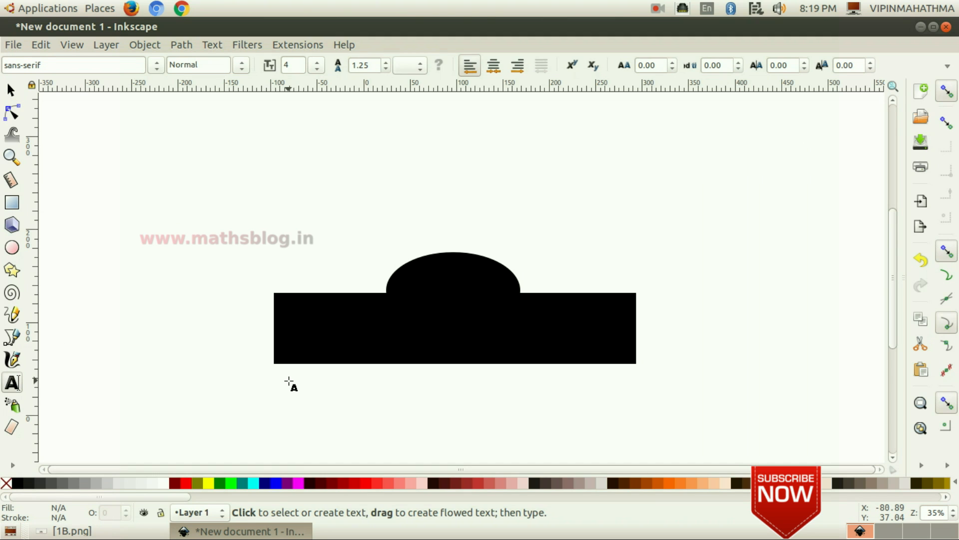
left_click(288, 381)
left_click(107, 533)
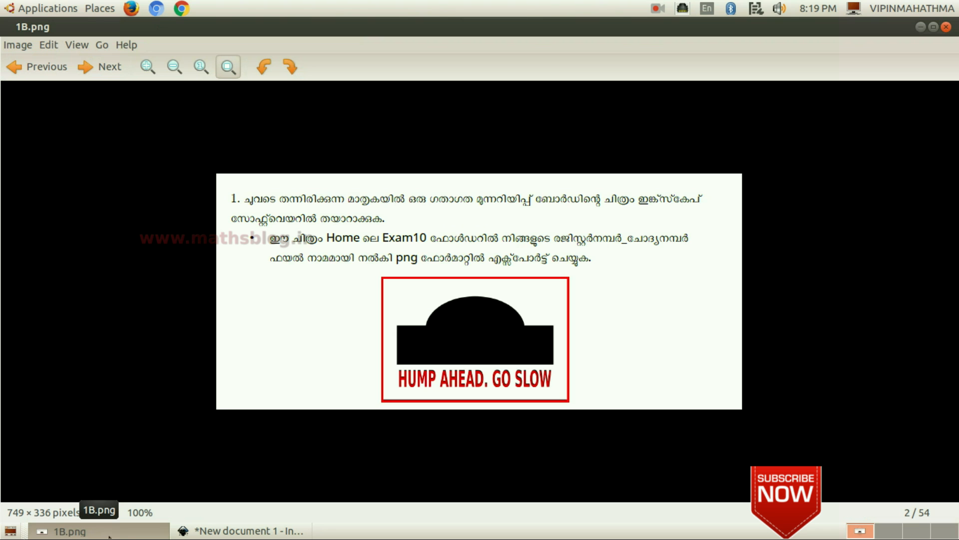
left_click(109, 534)
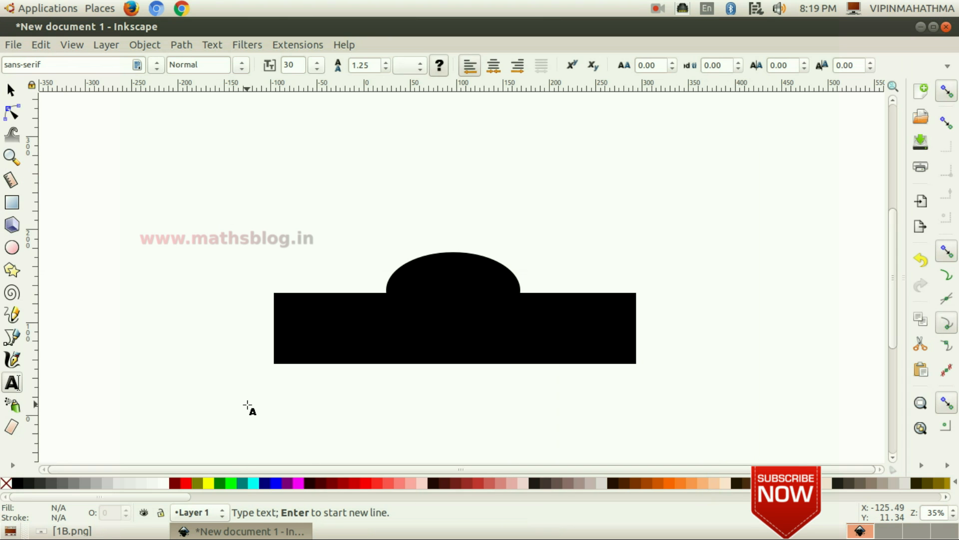
type("H")
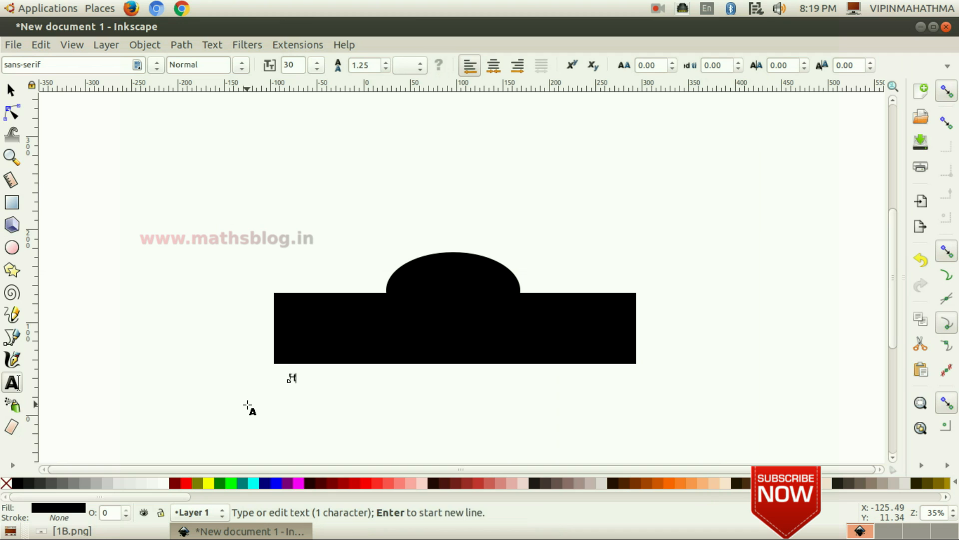
type("UMP AHEAD. GO SLOW")
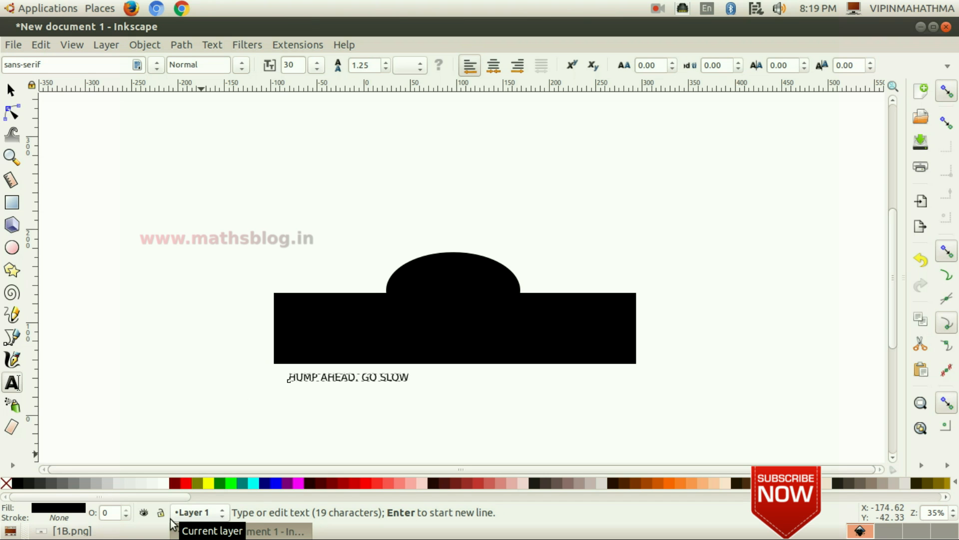
- Stretch the text to about 357 mm wide so it spans the rectangle
left_click(12, 91)
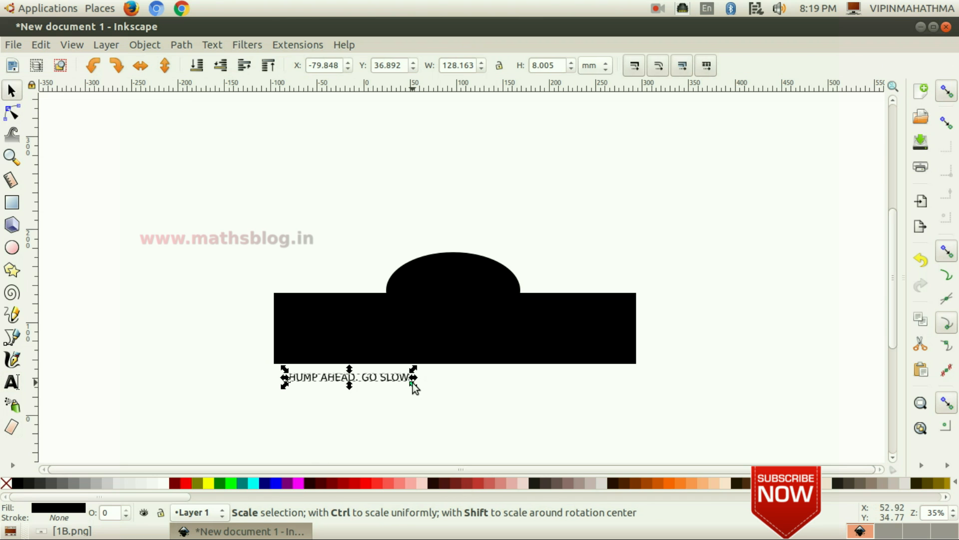
left_click_drag(413, 386, 629, 400)
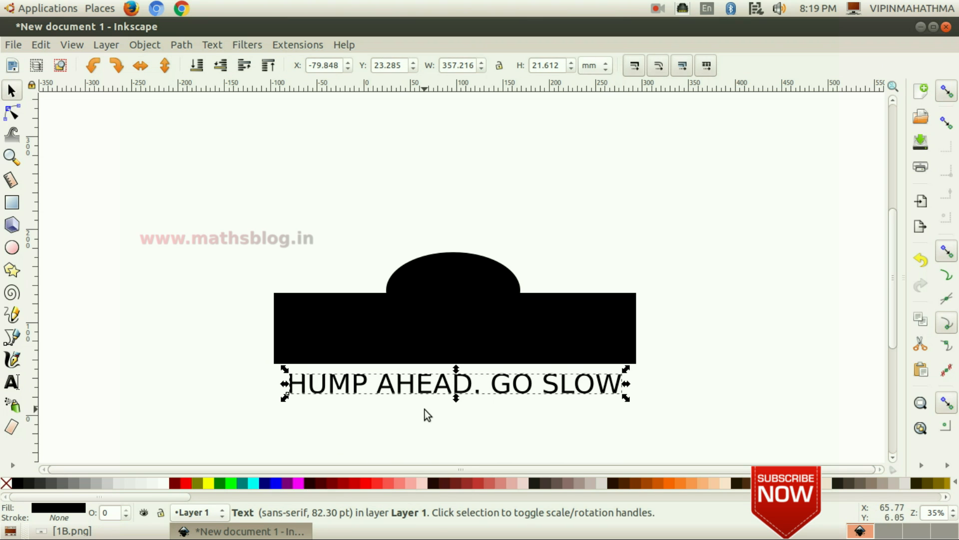
left_click(138, 356)
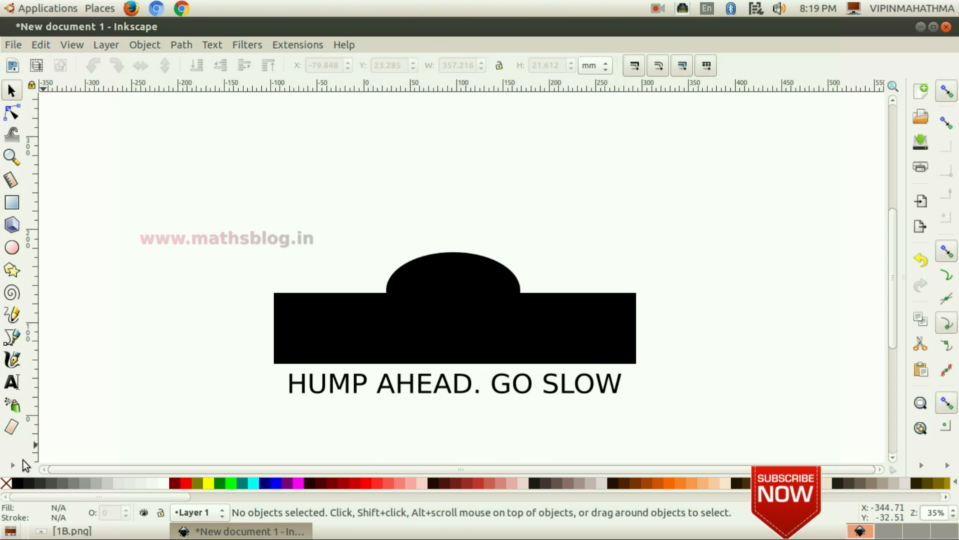
- Compare with the reference and fill the text red
left_click(100, 531)
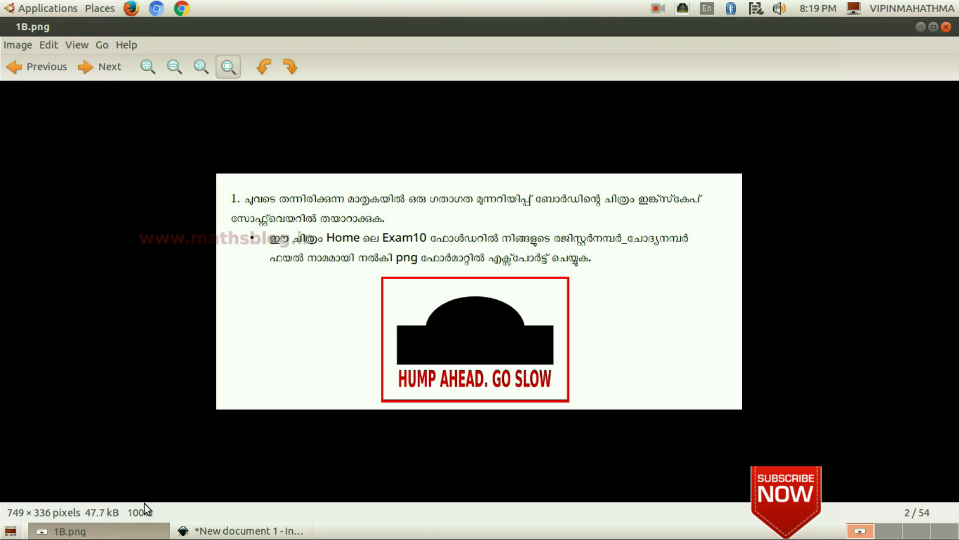
left_click(235, 531)
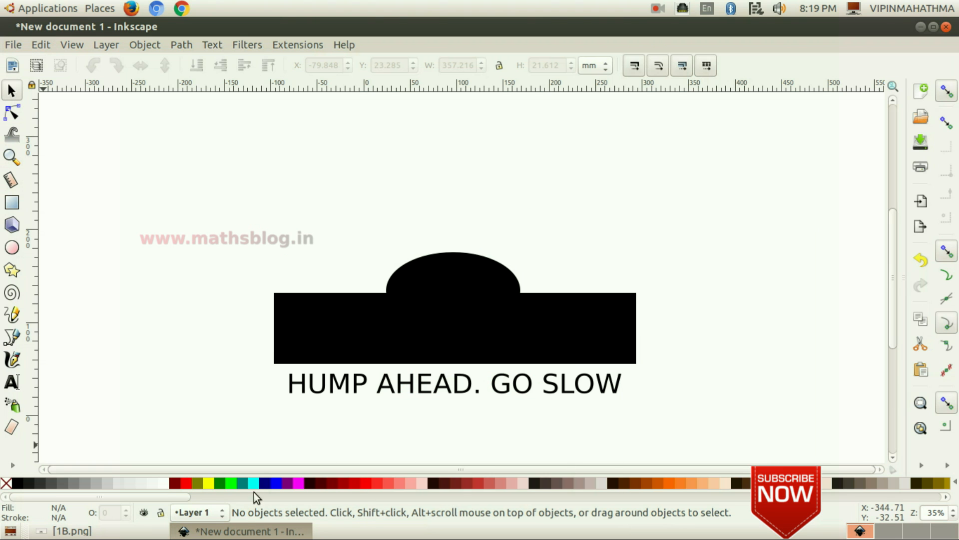
left_click(366, 390)
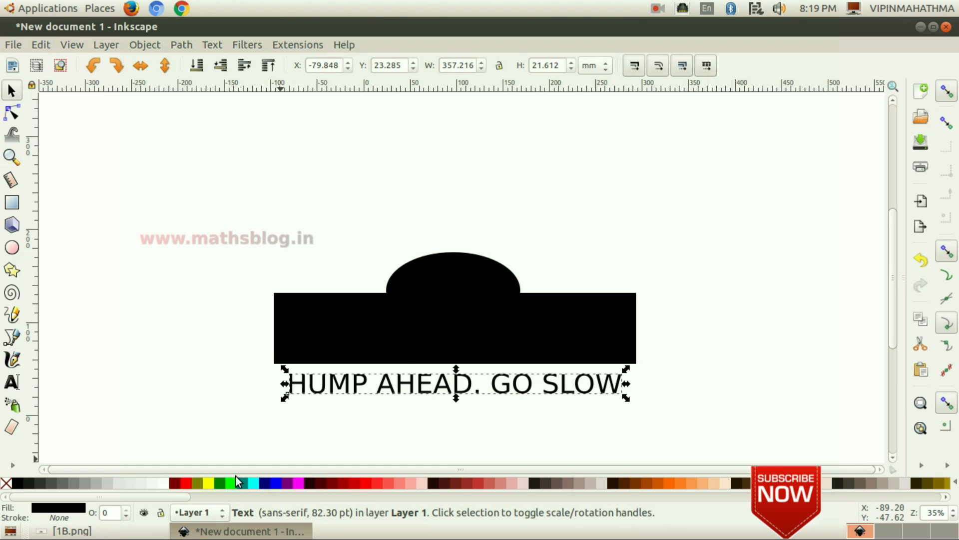
left_click(185, 482)
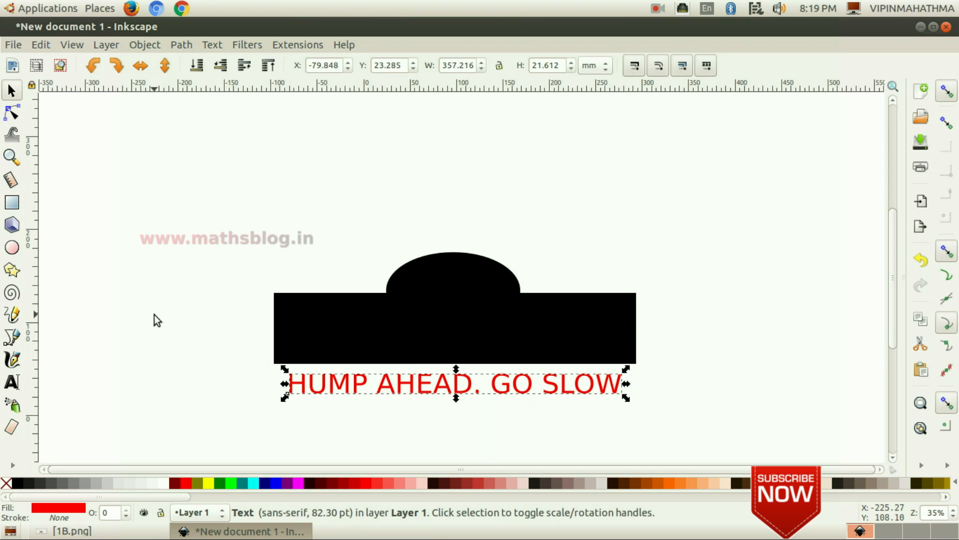
- Draw a red rectangle about 432 × 228 mm covering the whole sign
left_click(12, 202)
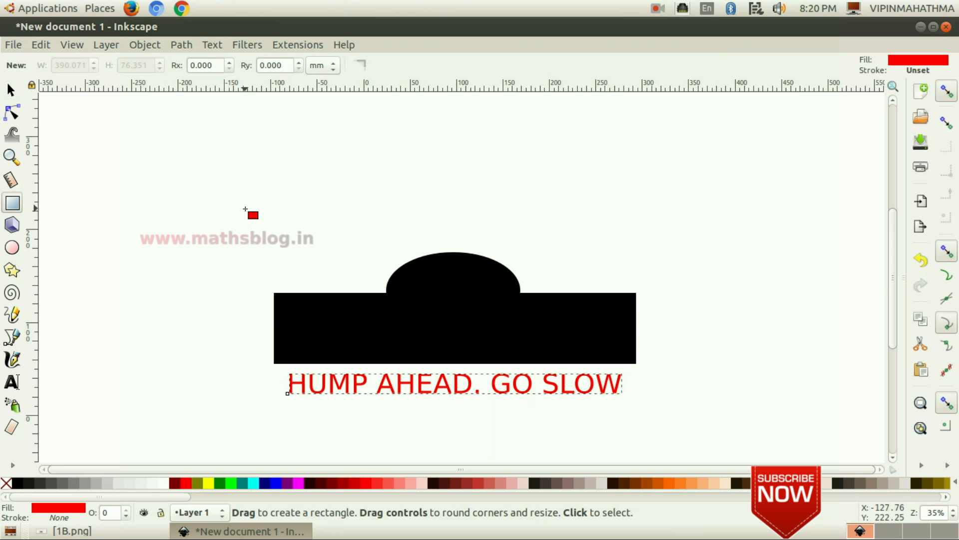
left_click_drag(249, 200, 650, 413)
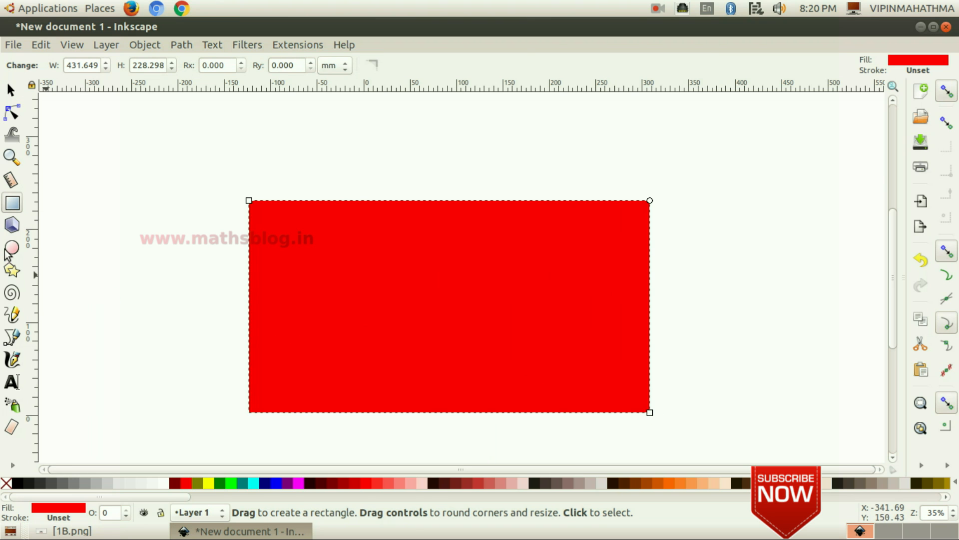
- Open Fill and Stroke and remove the fill from the big rectangle
left_click(149, 46)
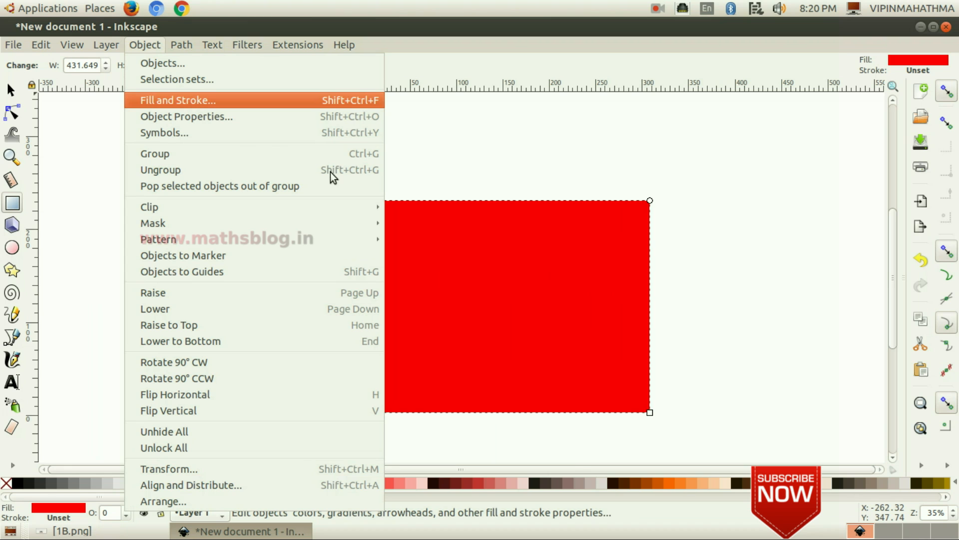
key("Return")
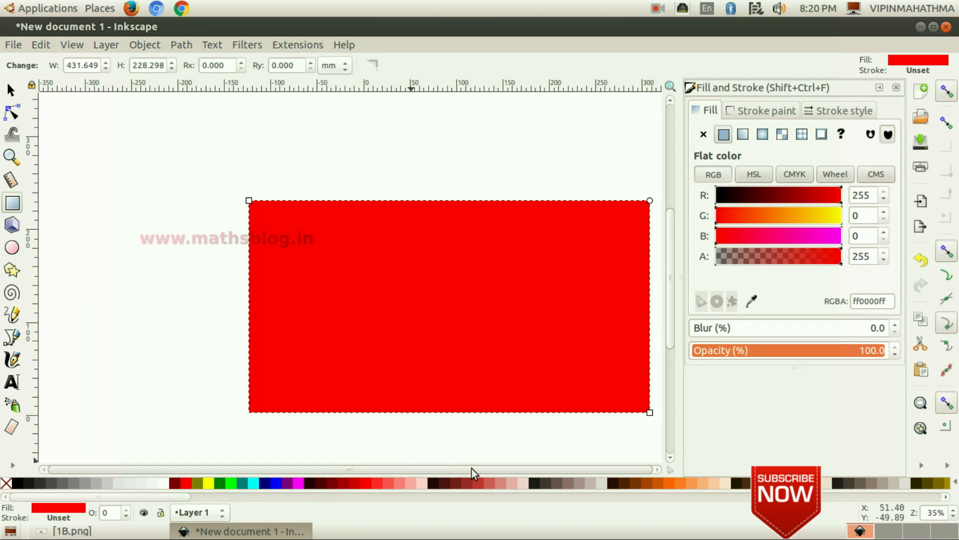
left_click(703, 135)
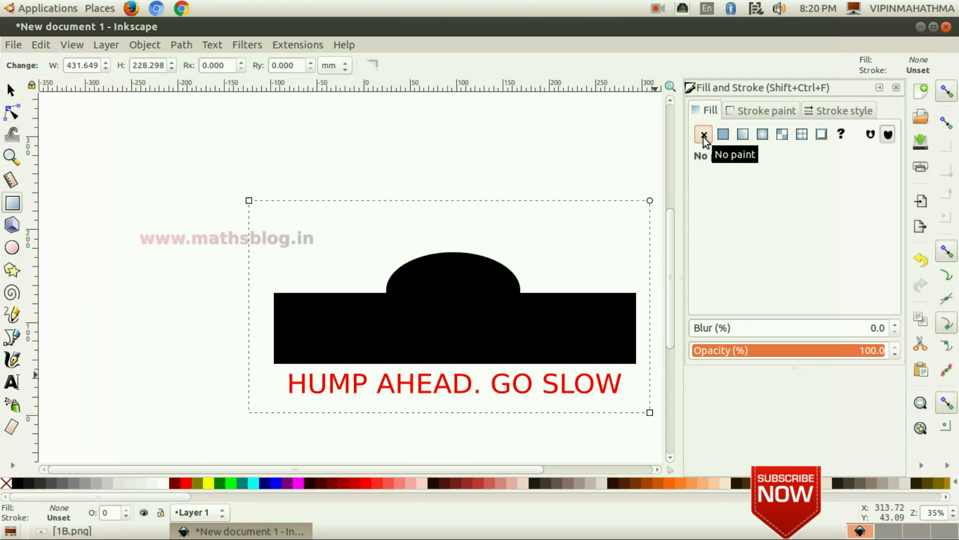
- Give the rectangle a flat-colour stroke and set its stroke width to 5 mm
left_click(761, 113)
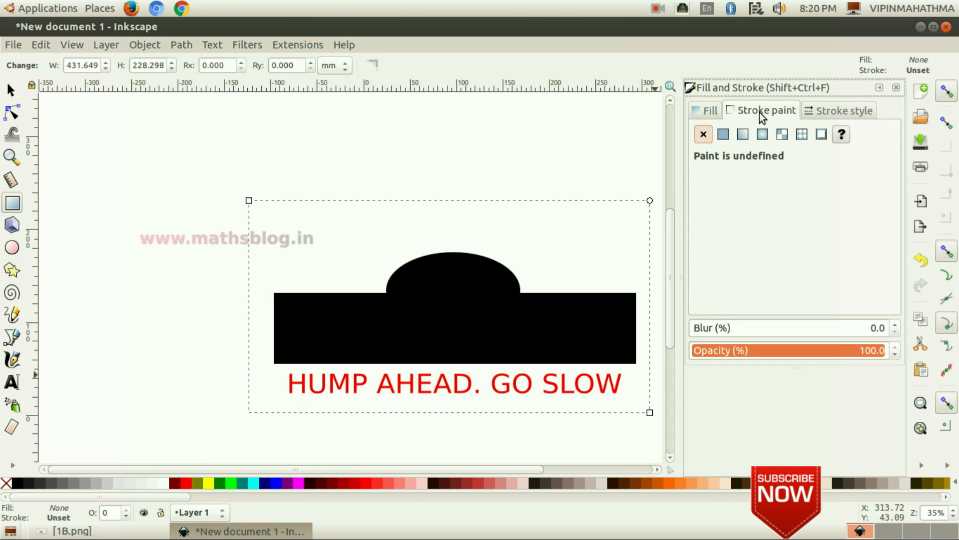
left_click(723, 134)
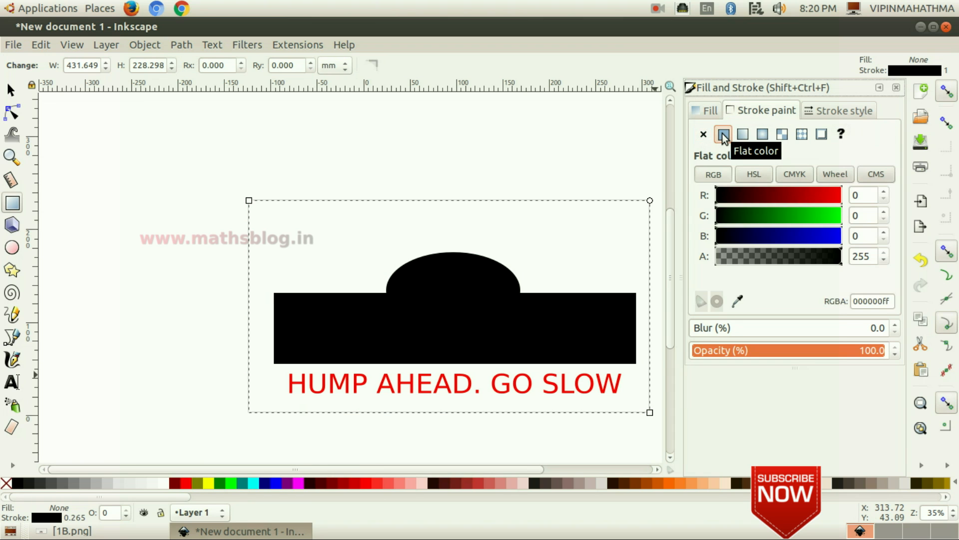
left_click(840, 111)
left_click_drag(788, 135, 720, 134)
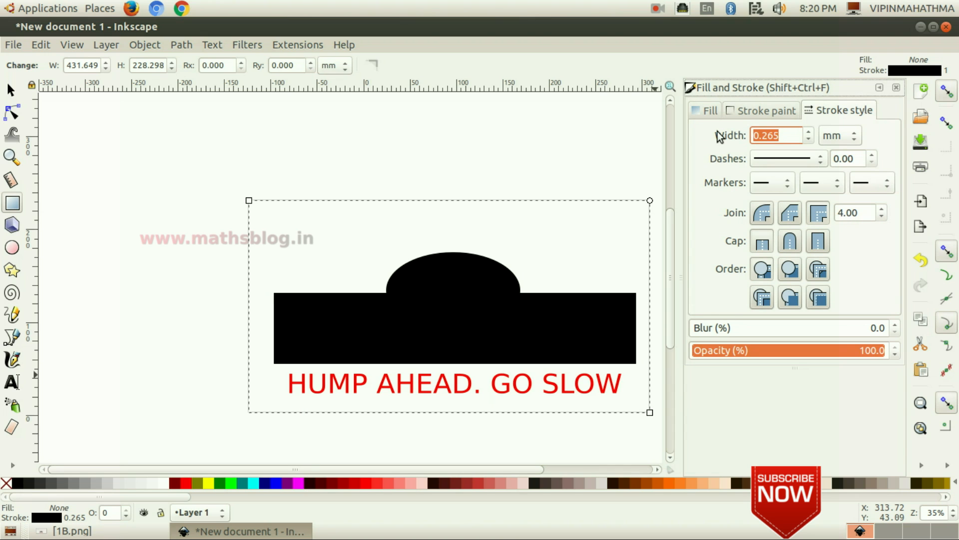
type("10")
key("Return")
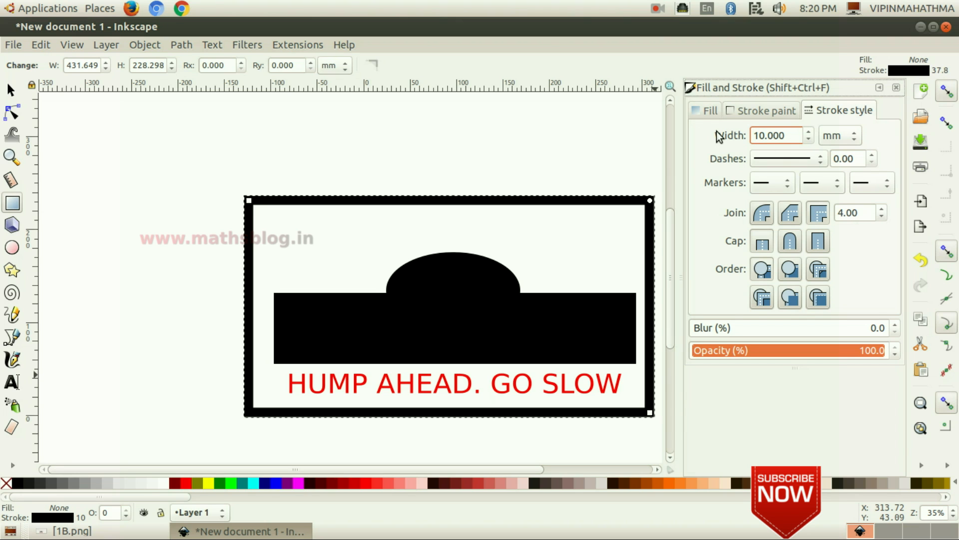
left_click_drag(795, 135, 719, 135)
type("5")
key("Return")
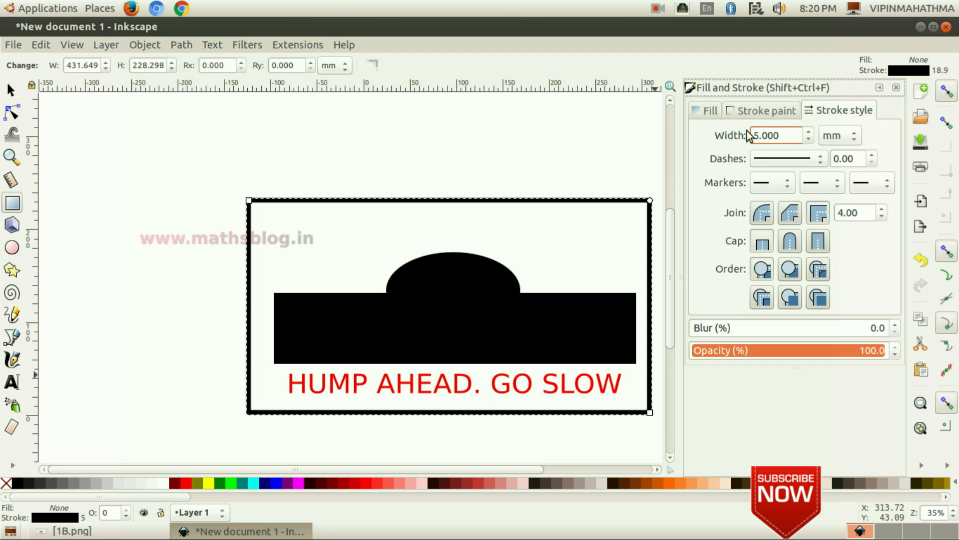
- Color the rectangle's stroke red (R 255) and close the Fill and Stroke dialog
left_click(760, 111)
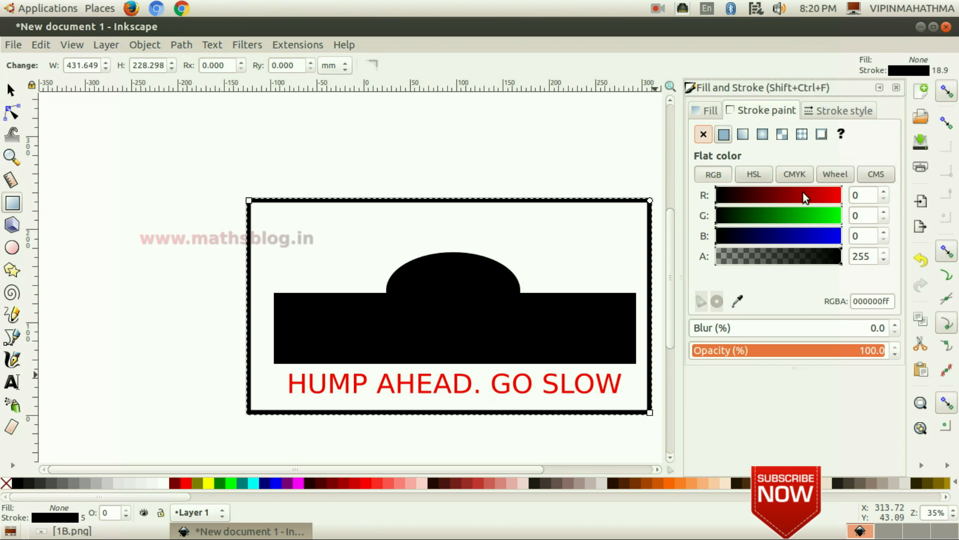
left_click_drag(782, 196, 845, 194)
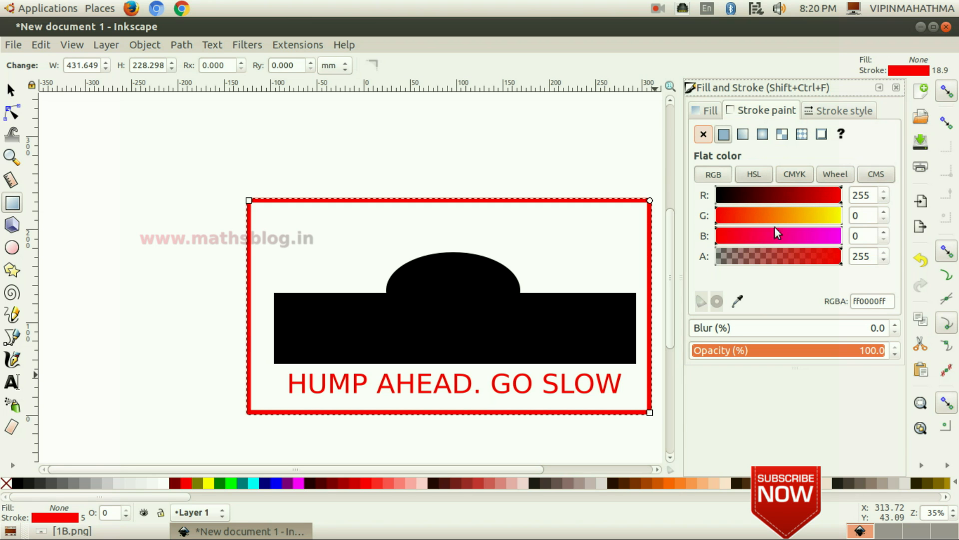
left_click(897, 88)
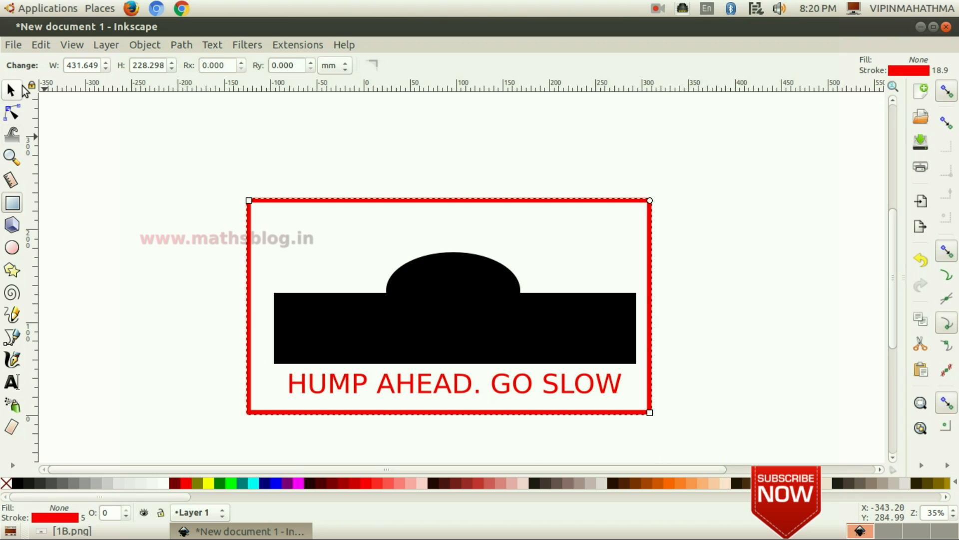
- Select all four objects of the sign and group them
left_click(10, 91)
left_click_drag(153, 130, 704, 449)
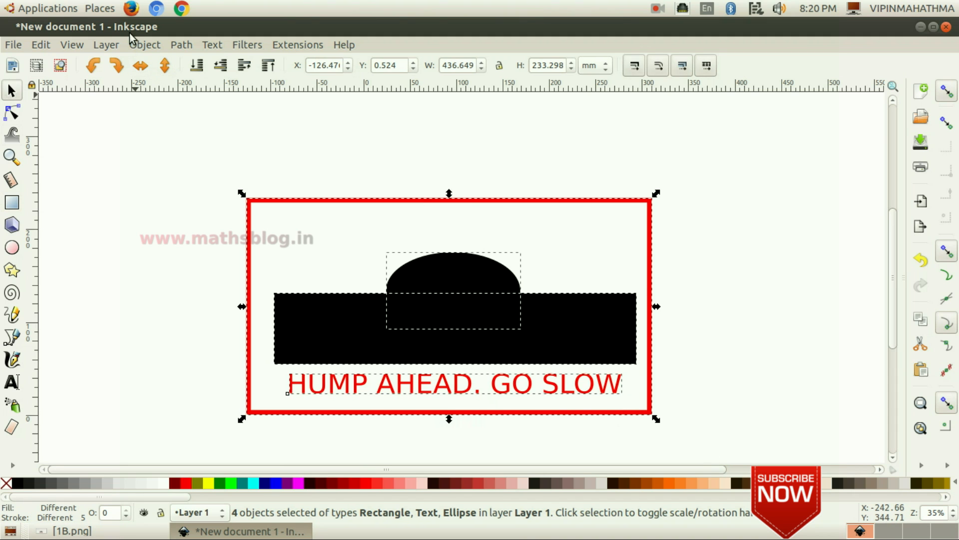
left_click(142, 46)
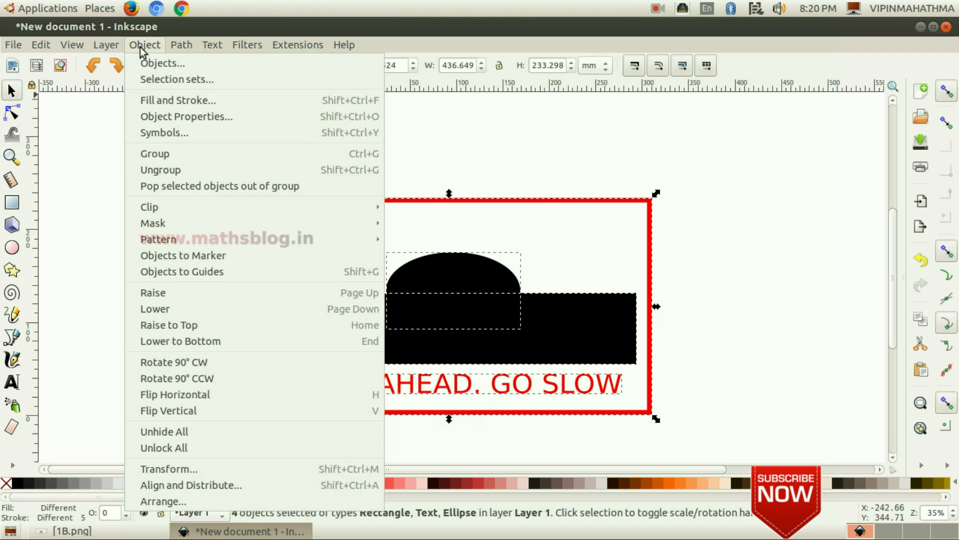
left_click(187, 152)
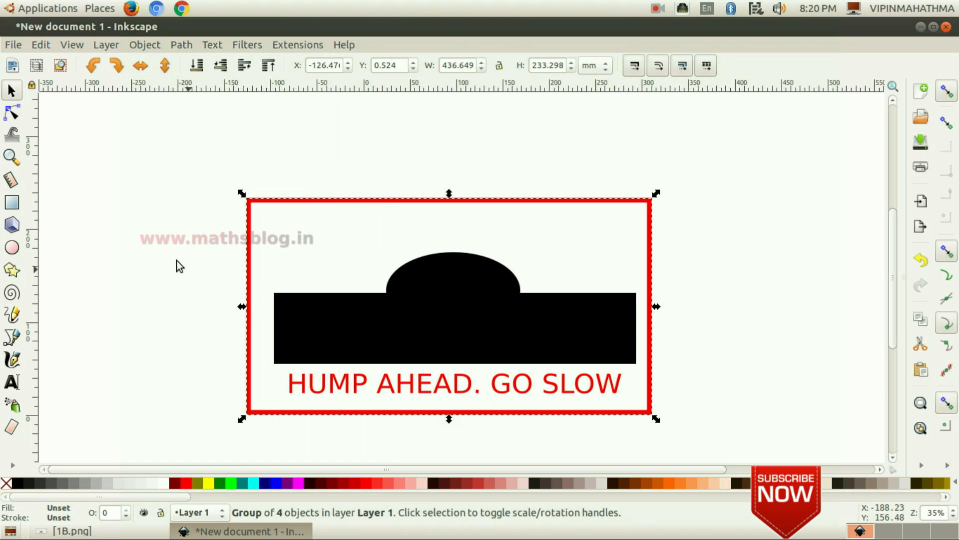
- Export the grouped sign as a PNG into the Exam_10 folder, named with the candidate's register number followed by _1
left_click(14, 43)
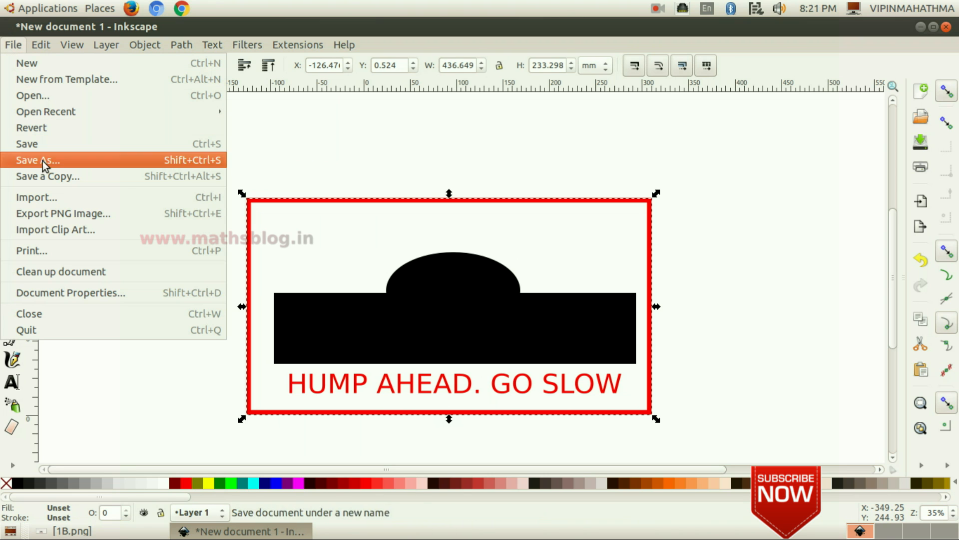
left_click(118, 214)
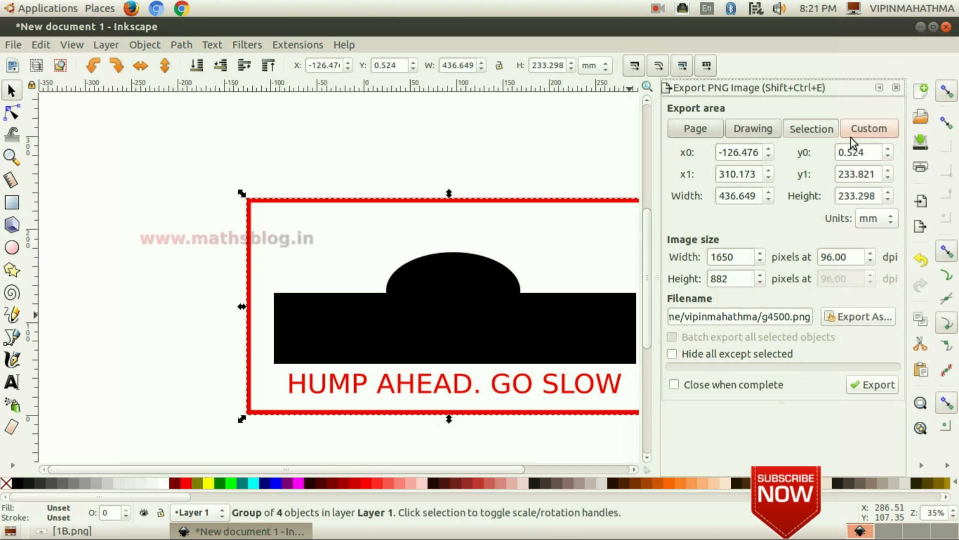
left_click(862, 317)
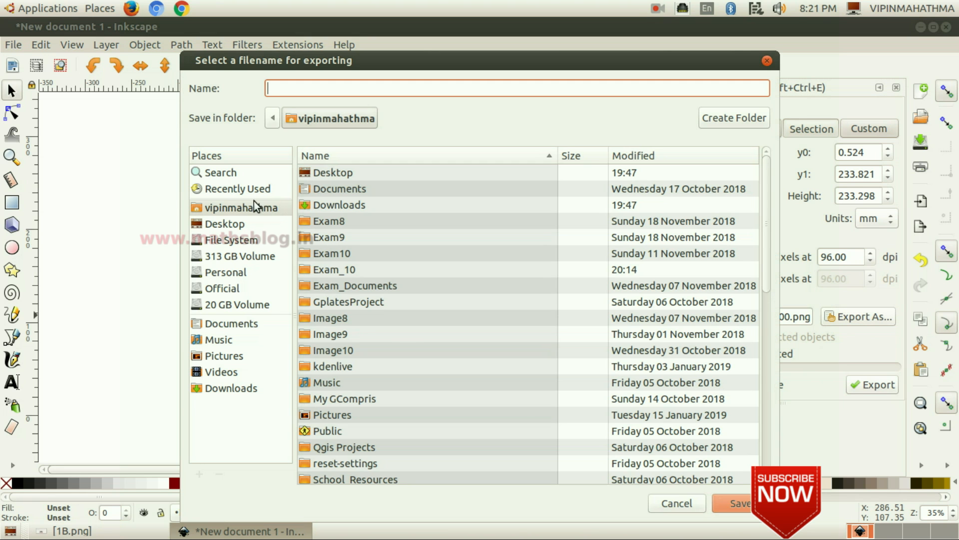
left_click(243, 209)
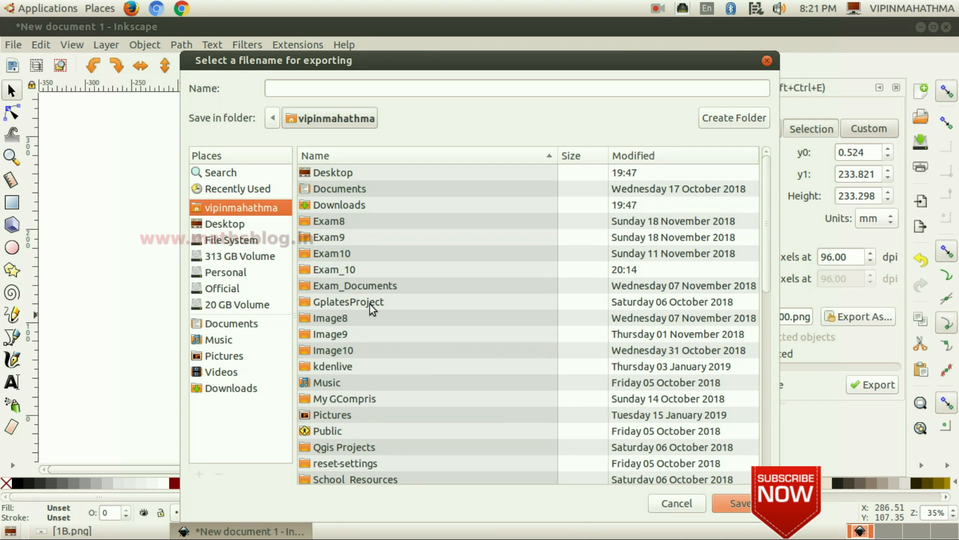
double_click(350, 269)
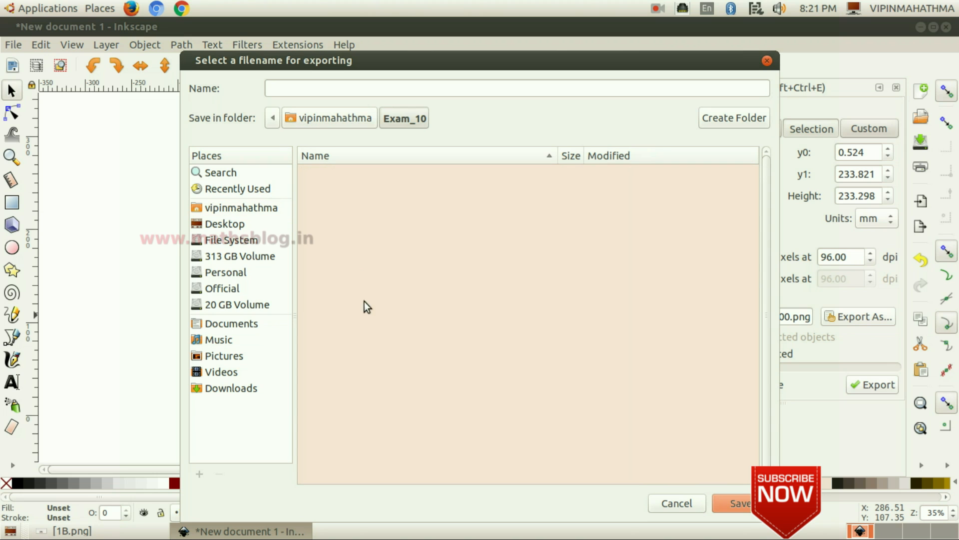
left_click(324, 87)
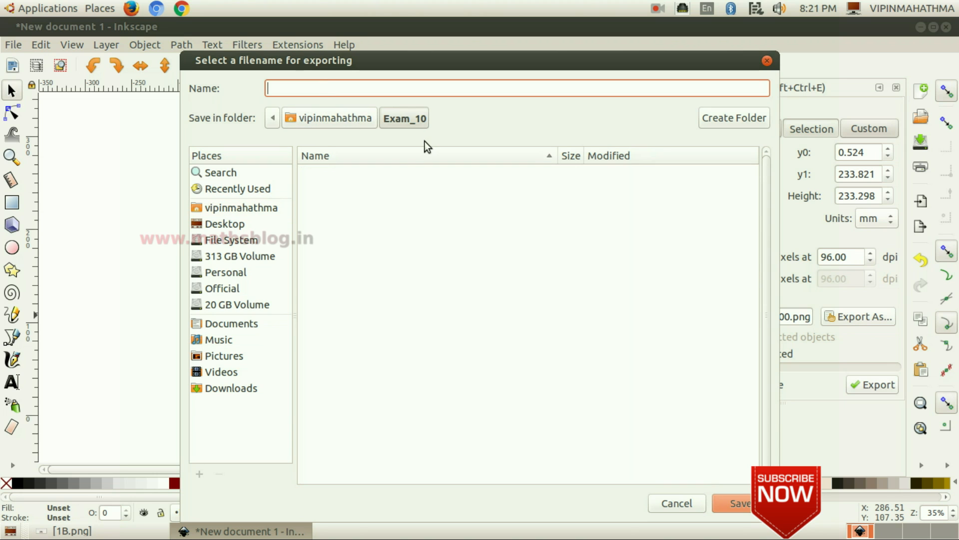
type("990101_1")
left_click(745, 502)
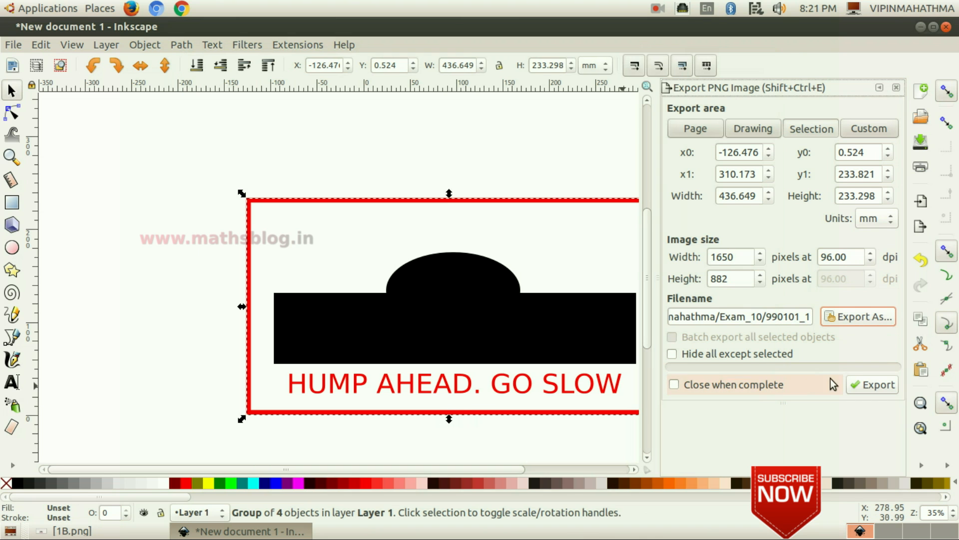
left_click(877, 386)
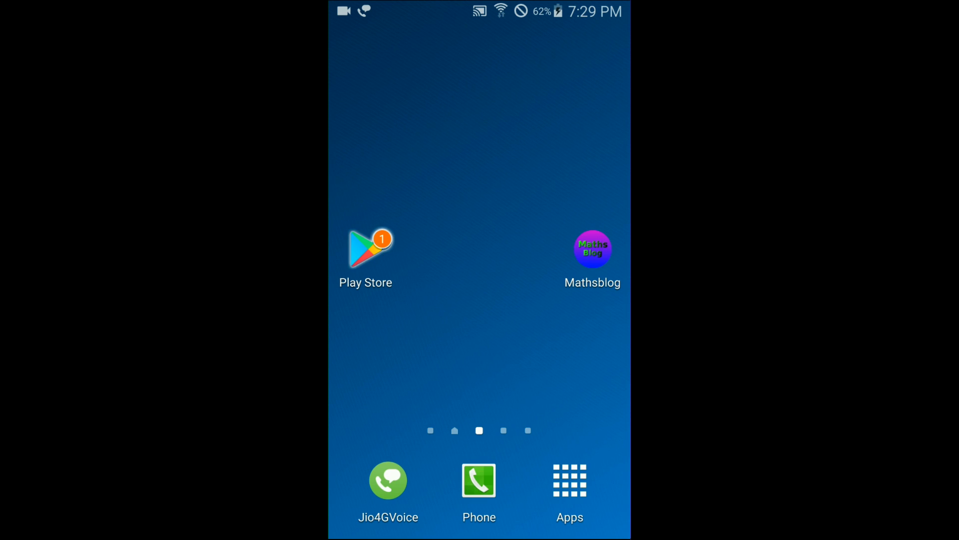
- Open the Play Store on the phone and search for the ICT video tutorials app
left_click(370, 248)
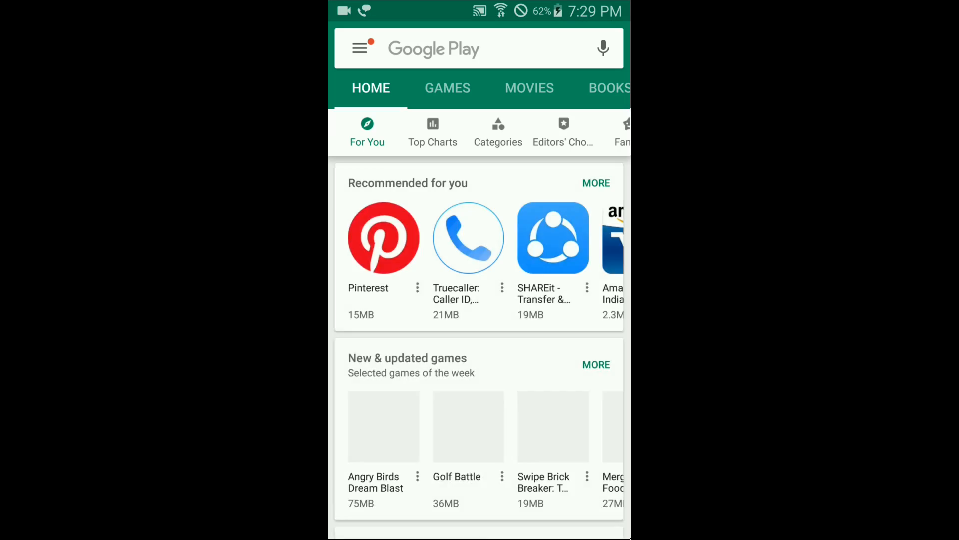
left_click(449, 47)
mouse_move(354, 388)
left_mouse_down()
mouse_move(384, 381)
mouse_move(408, 410)
left_mouse_up()
left_click(399, 359)
mouse_move(422, 383)
left_mouse_down()
mouse_move(433, 430)
mouse_move(428, 406)
left_mouse_up()
left_click_drag(474, 375, 475, 400)
left_click(465, 356)
left_click_drag(495, 381, 524, 400)
left_click(471, 94)
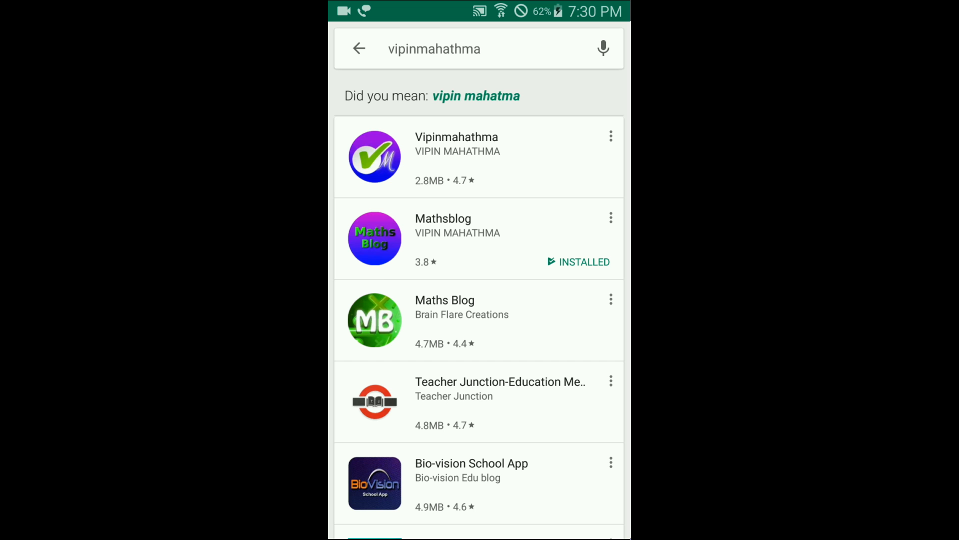
- Install the ICT Video Tutorials app, accept its requested permissions, and open it
left_click(375, 150)
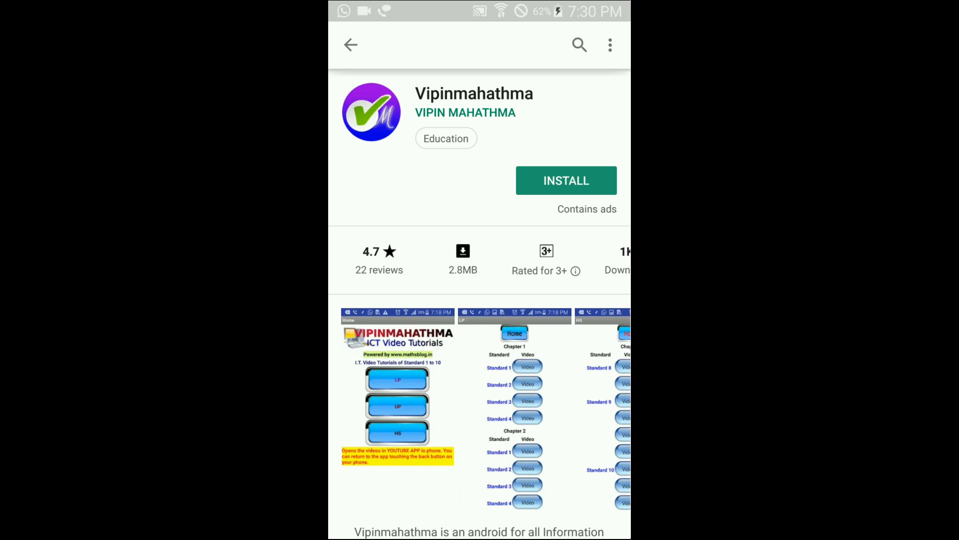
left_click(566, 181)
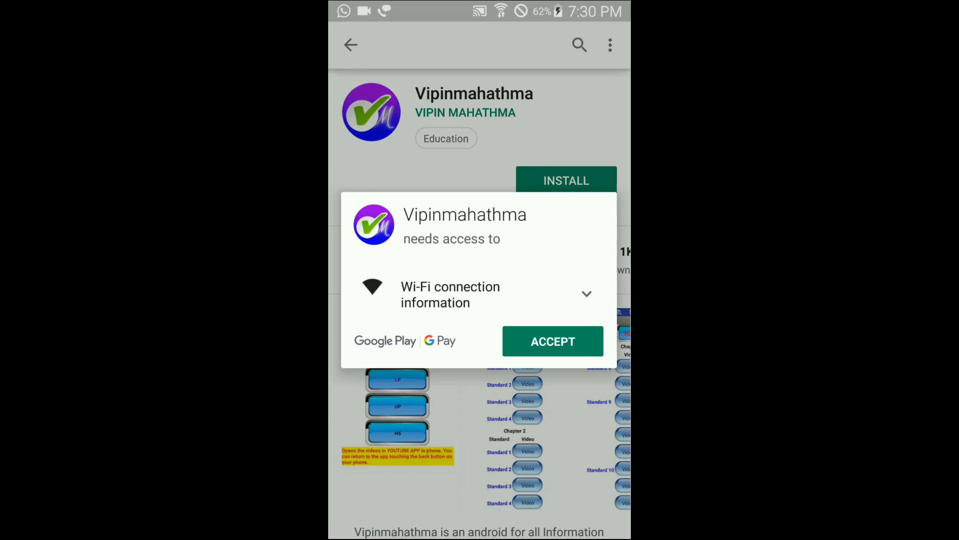
left_click(554, 342)
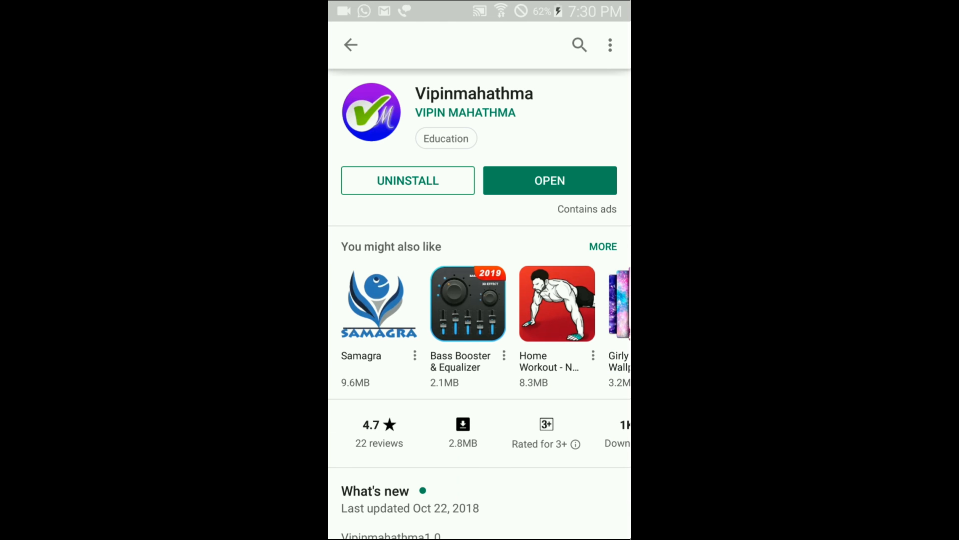
left_click(550, 181)
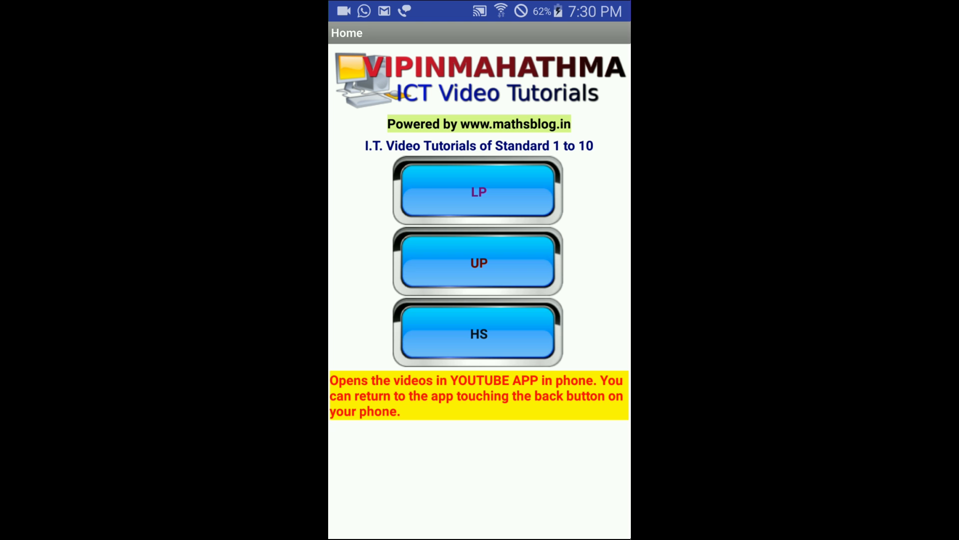